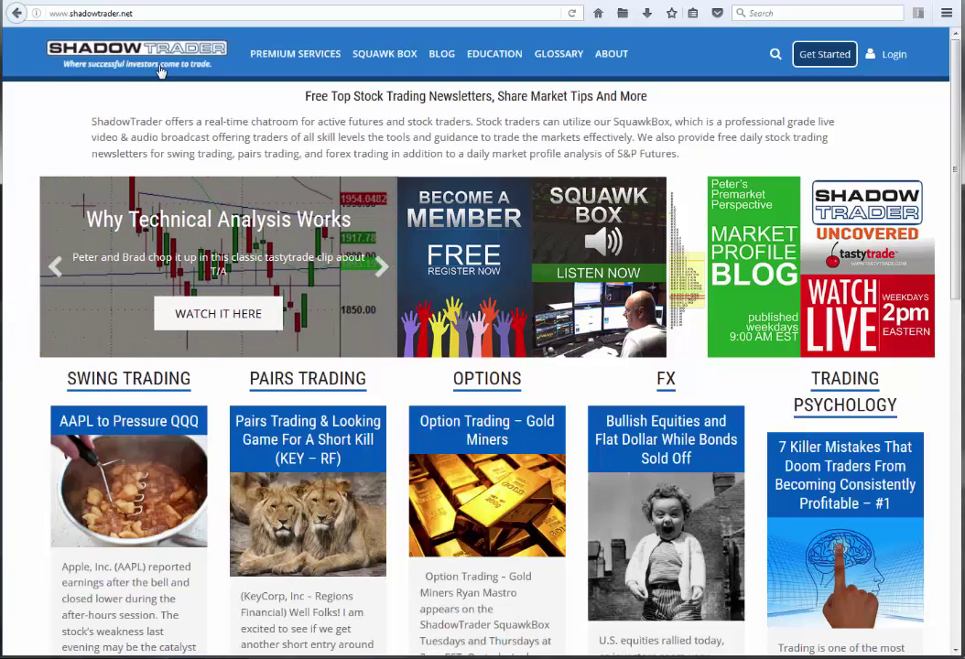
Filter ShadowTrader's premium services to Thinkscripts and open the free Tick Values and Distribution details
click(299, 60)
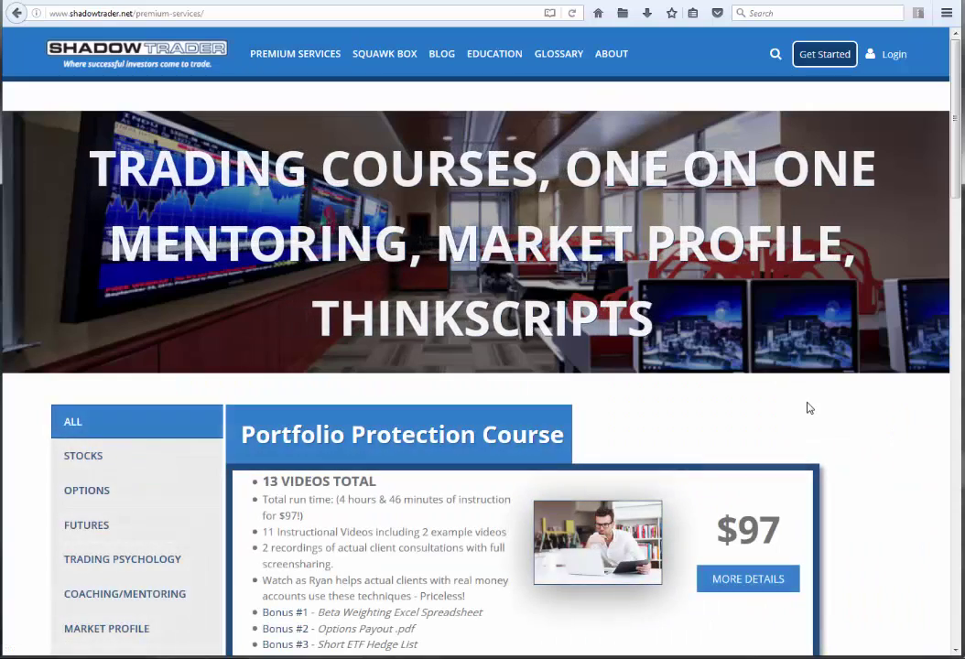
scroll(667, 438, down, 3)
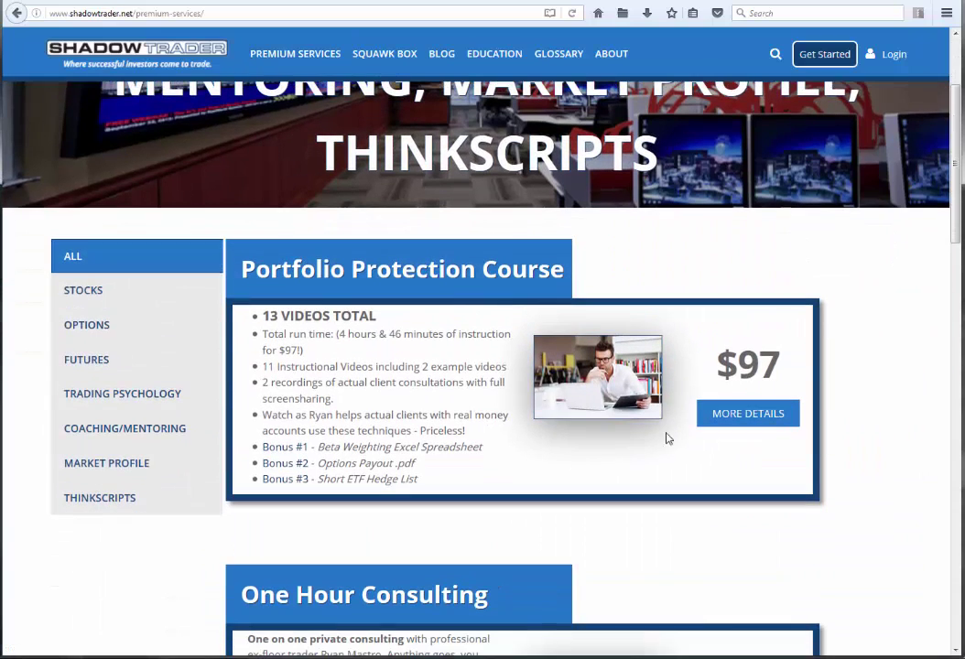
click(107, 502)
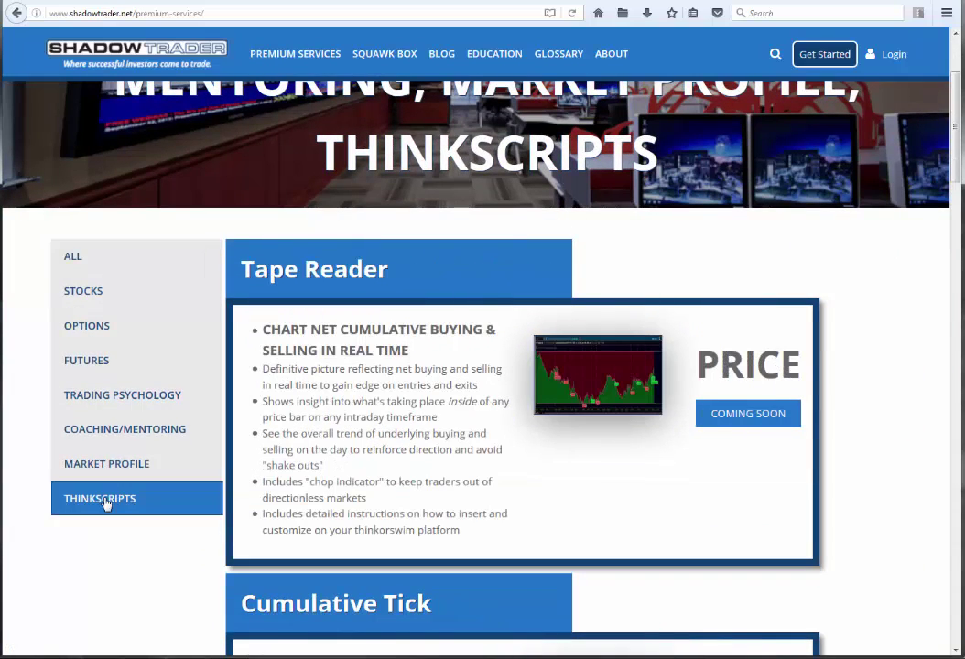
scroll(911, 336, down, 9)
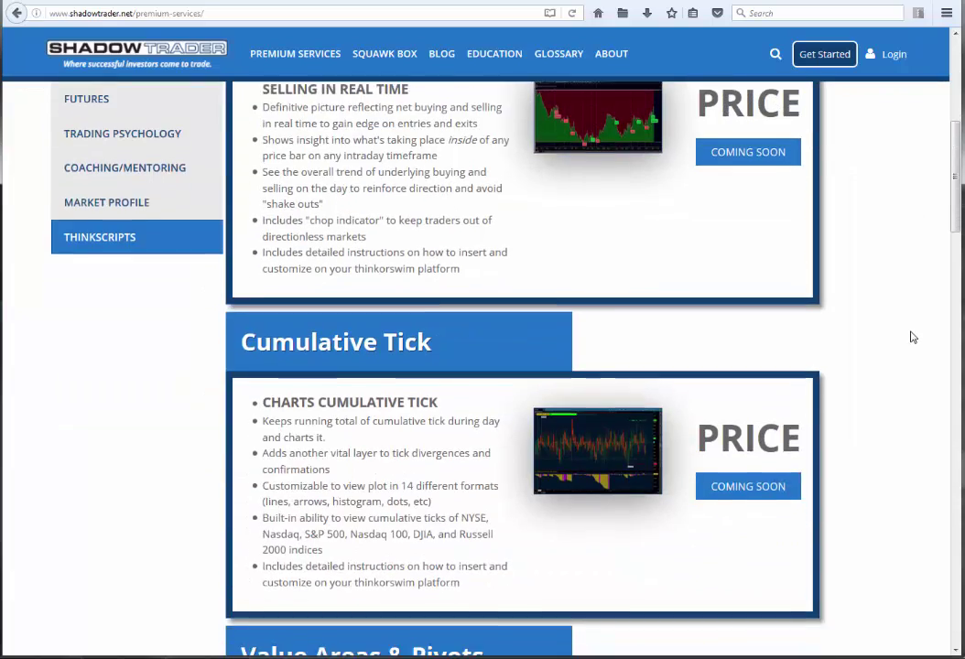
scroll(910, 339, down, 10)
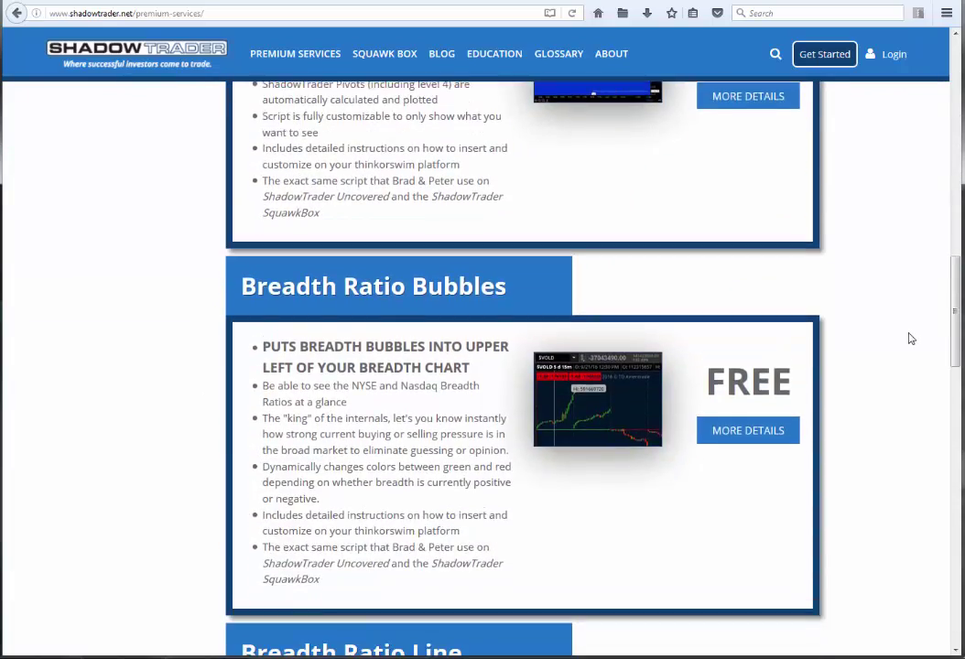
scroll(911, 339, down, 2)
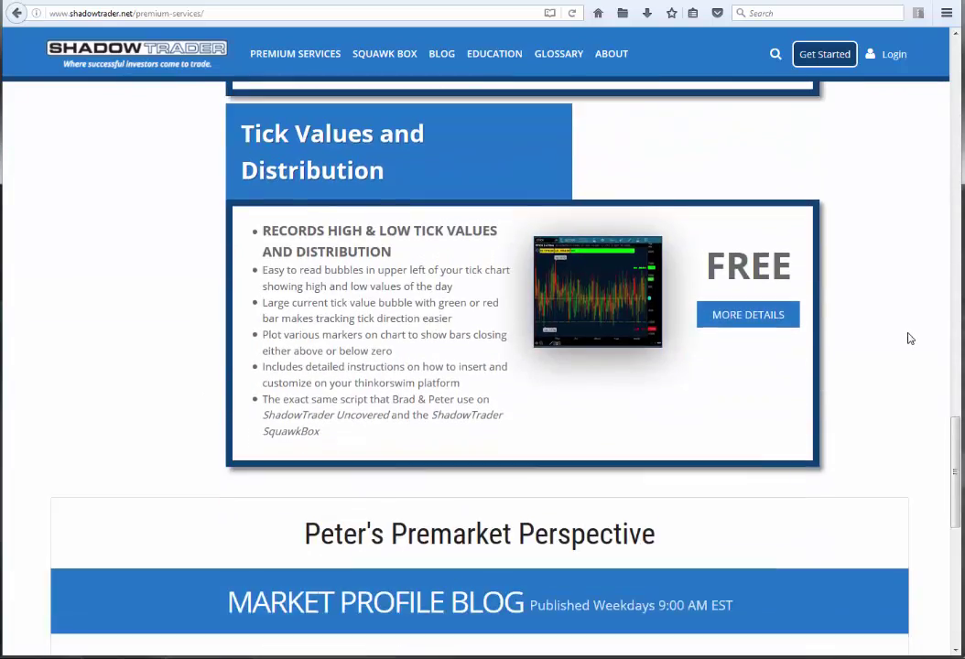
click(752, 315)
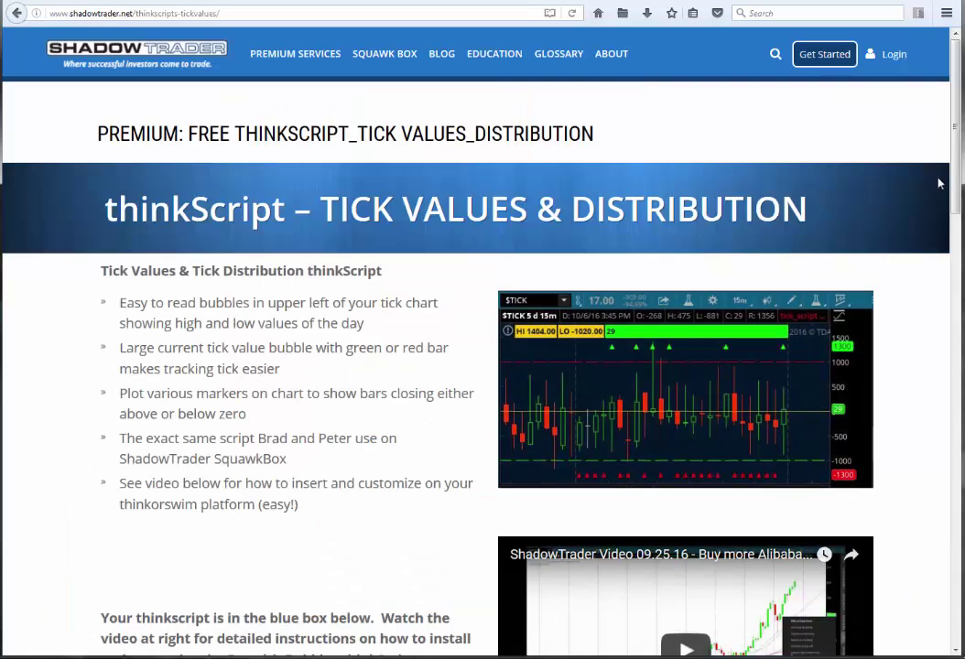
Select the full Tick Values and Distribution thinkScript code and copy it
drag(952, 185, 948, 347)
scroll(527, 370, down, 4)
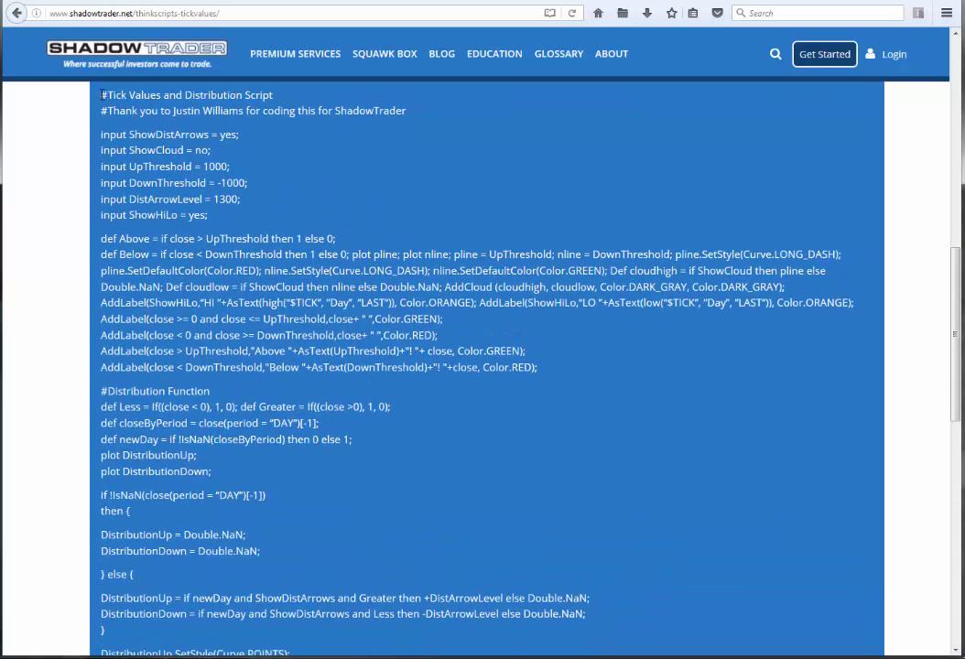
drag(102, 94, 245, 538)
drag(461, 573, 493, 515)
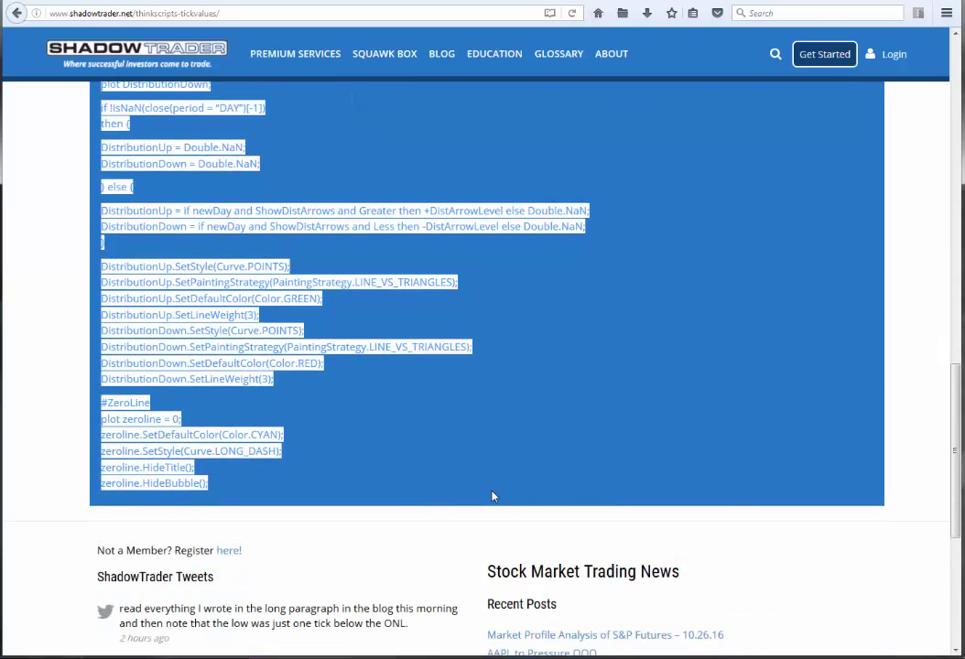
right_click(156, 335)
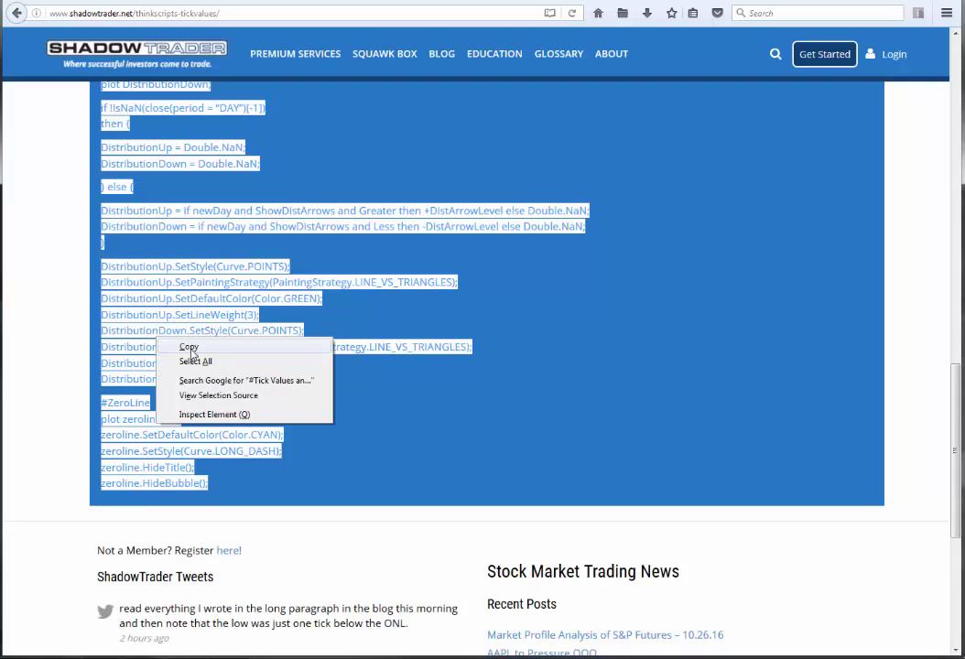
click(188, 346)
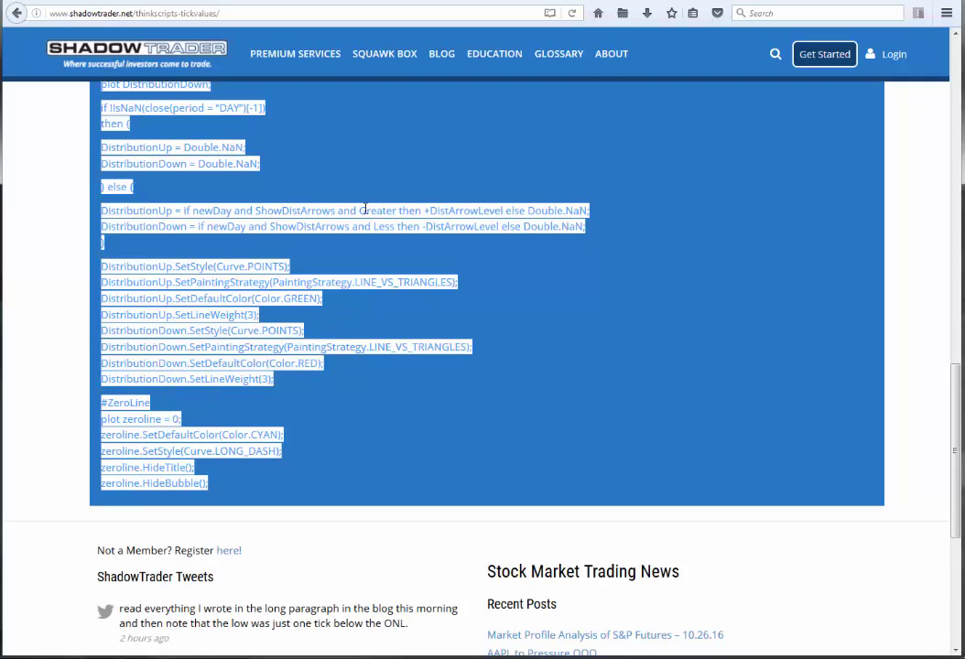
mouse_move(615, 71)
In thinkorswim, maximize the $TICK chart cell to fill the window
key(alt+Tab)
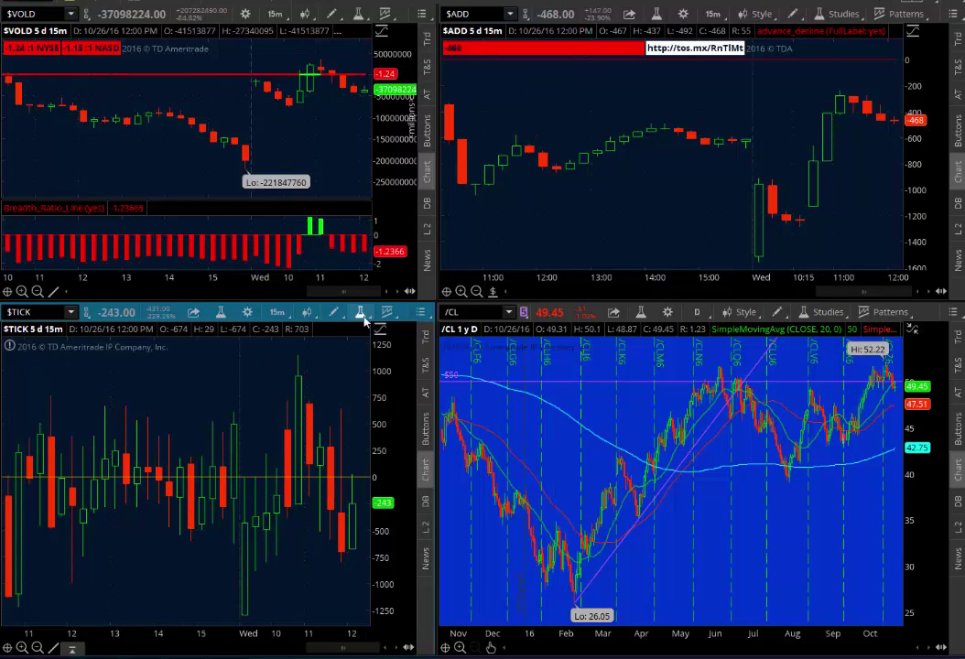
right_click(133, 326)
click(101, 641)
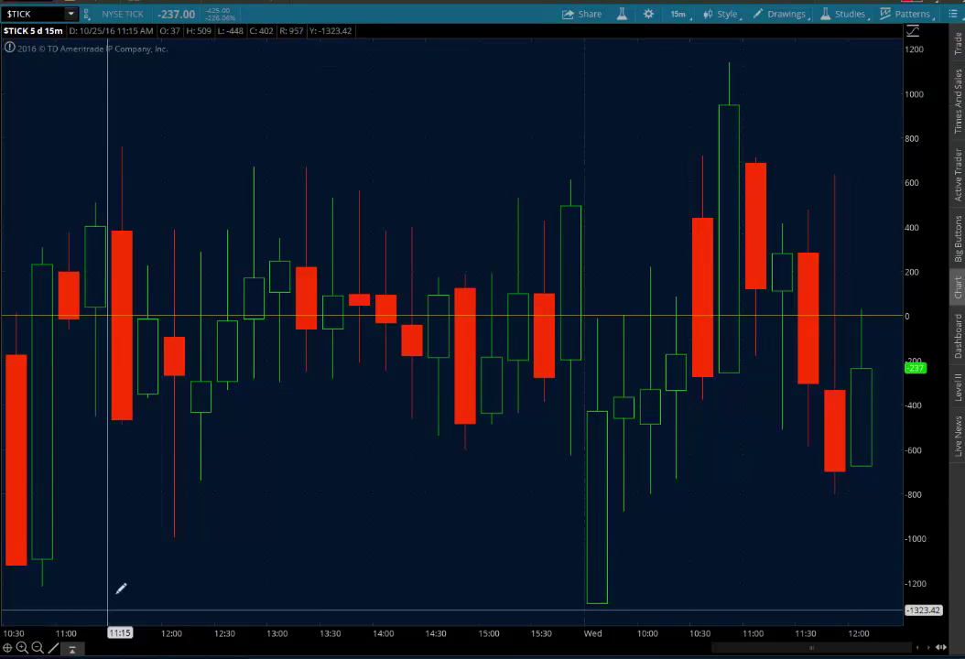
Open Edit Studies and Strategies from the Studies menu and center the dialog
click(846, 14)
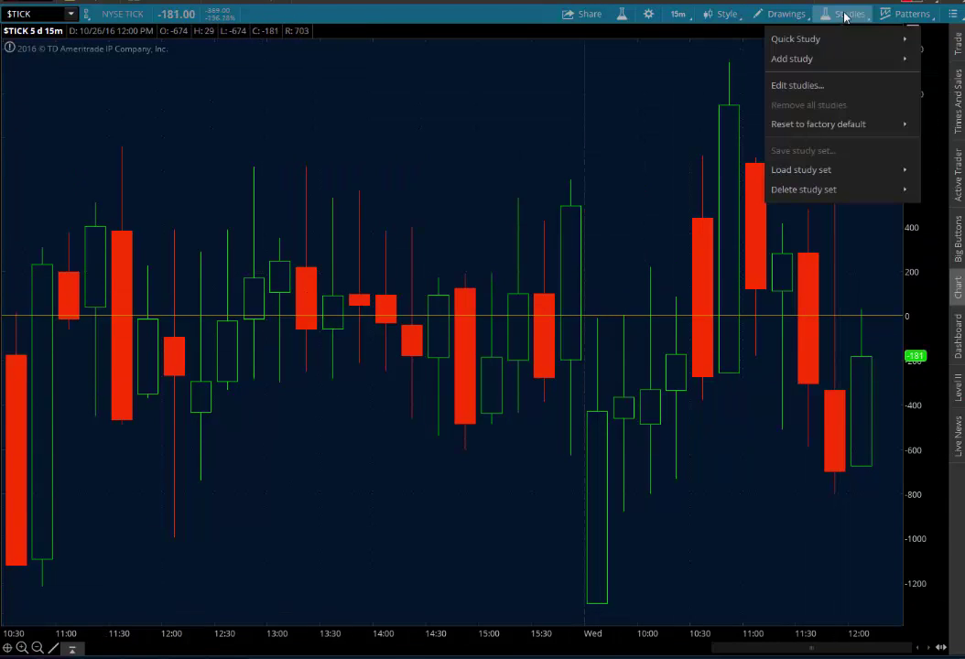
click(797, 86)
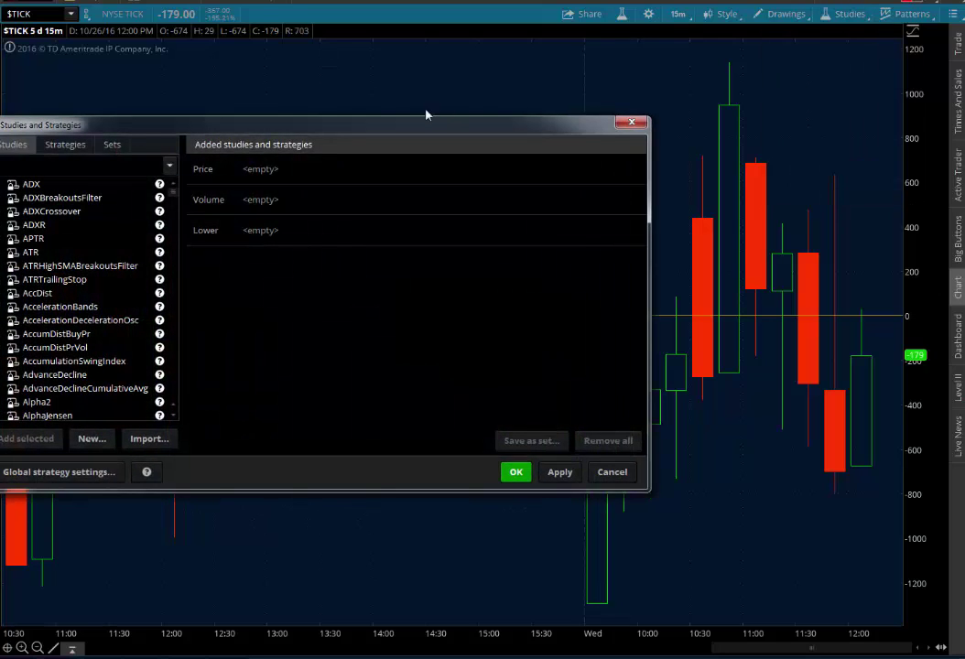
drag(327, 134, 469, 125)
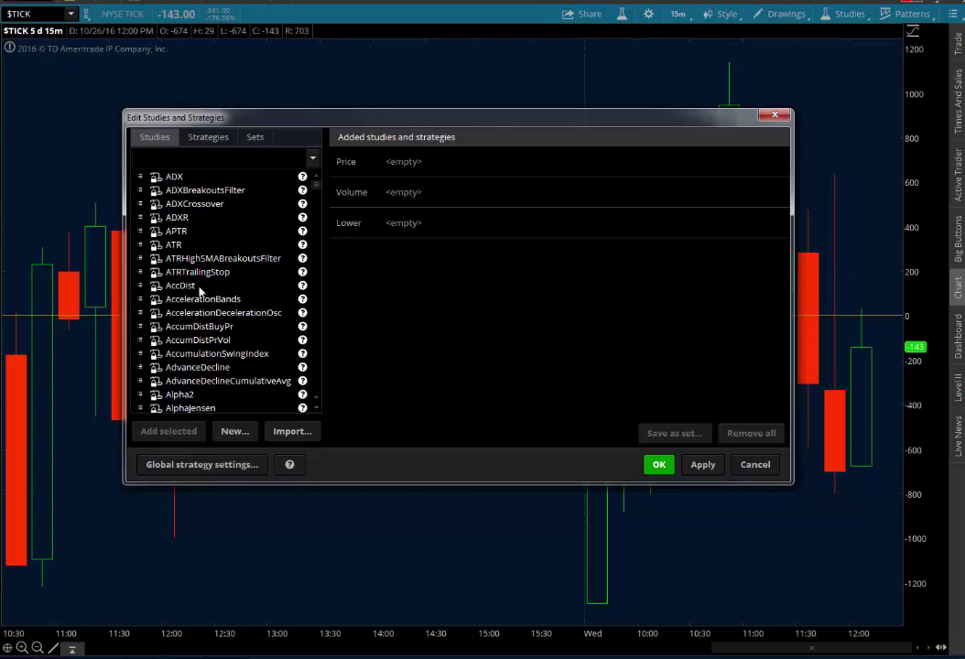
Create new study NewStudy2 and delete its default 'plot Data = close;' line
click(235, 431)
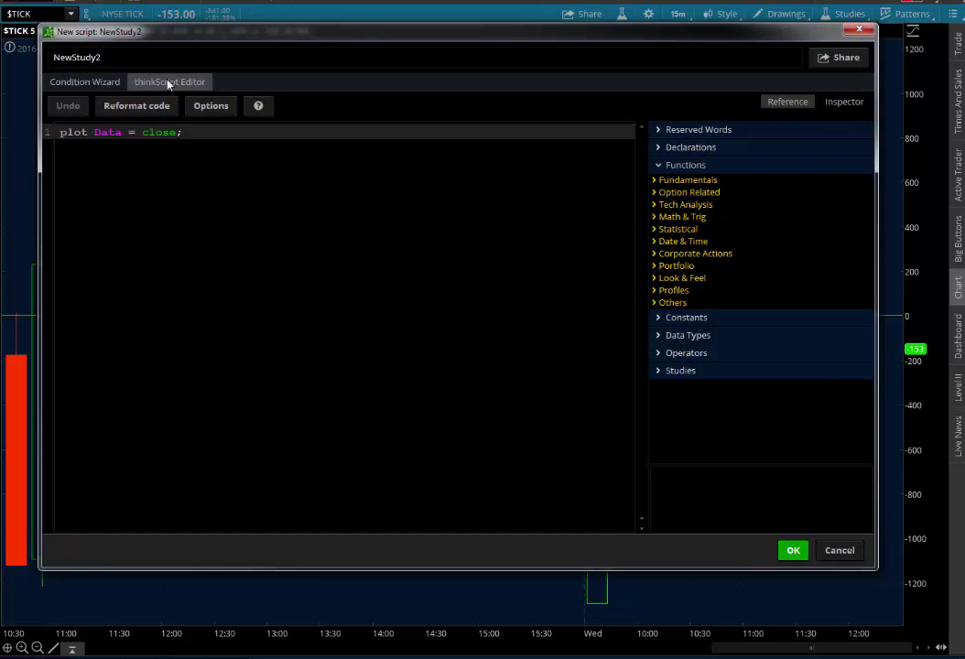
click(198, 132)
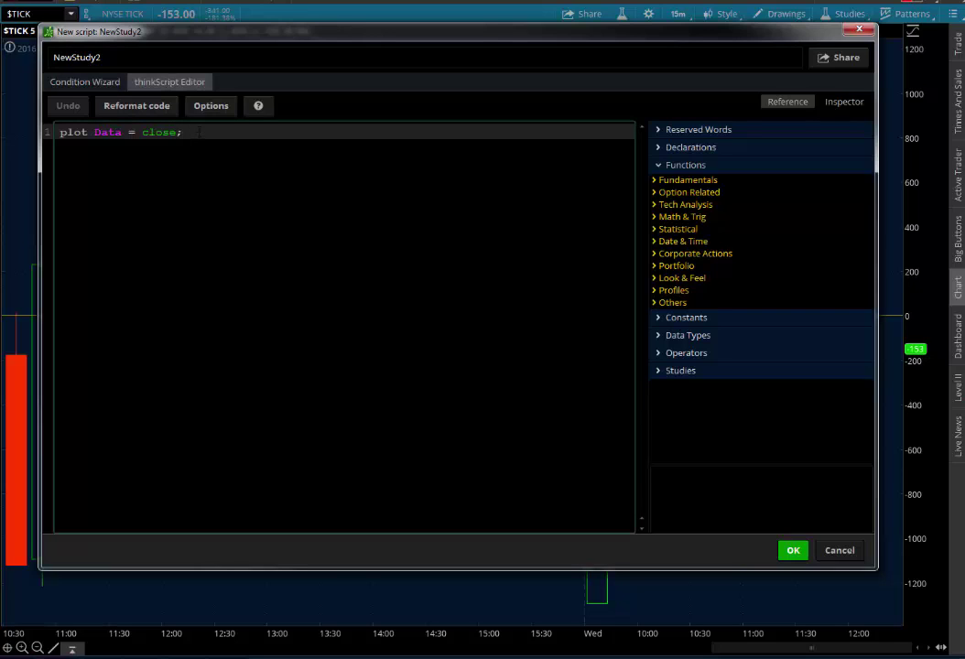
key(BackSpace)
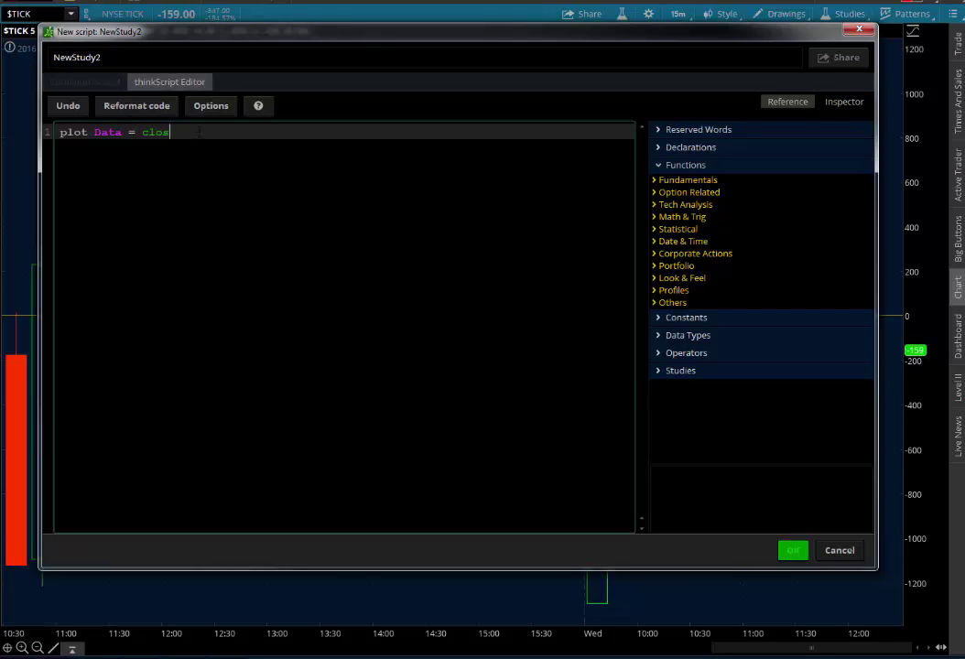
key(BackSpace)
key(BackSpace)
key(BackSpace)
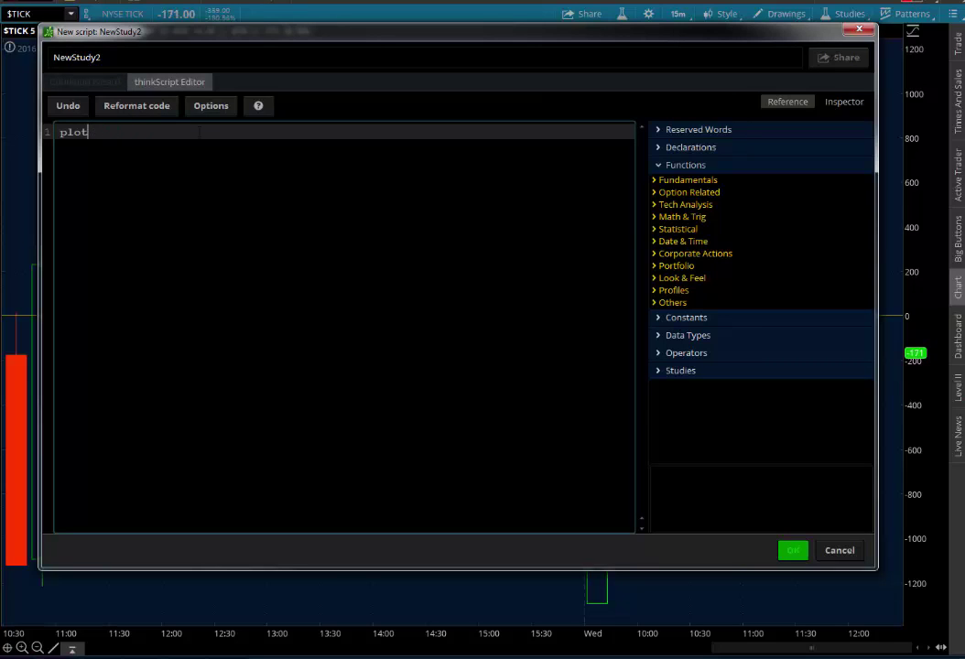
key(BackSpace)
key(BackSpace)
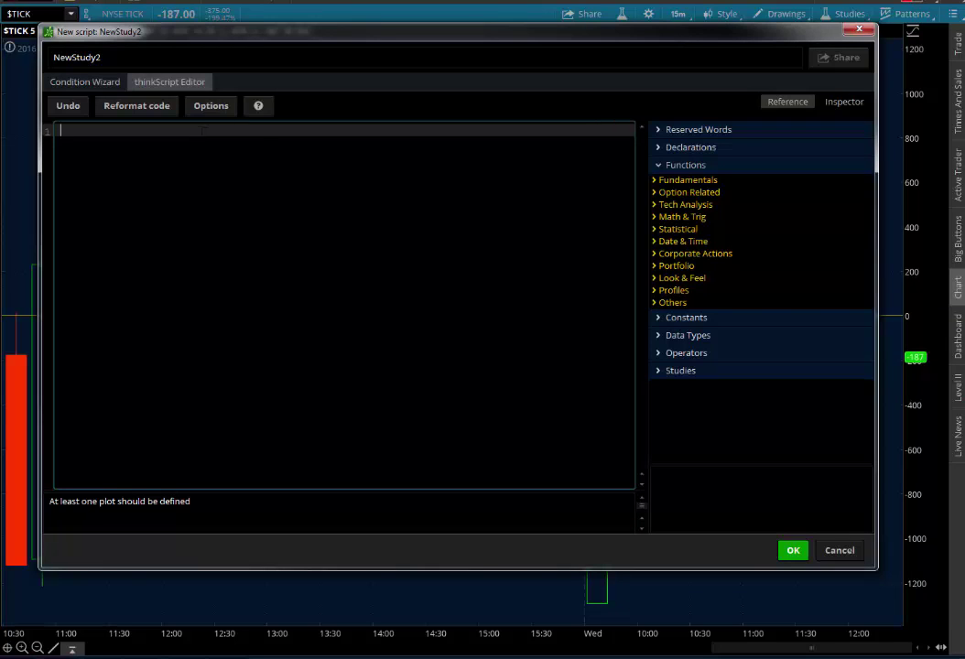
right_click(206, 141)
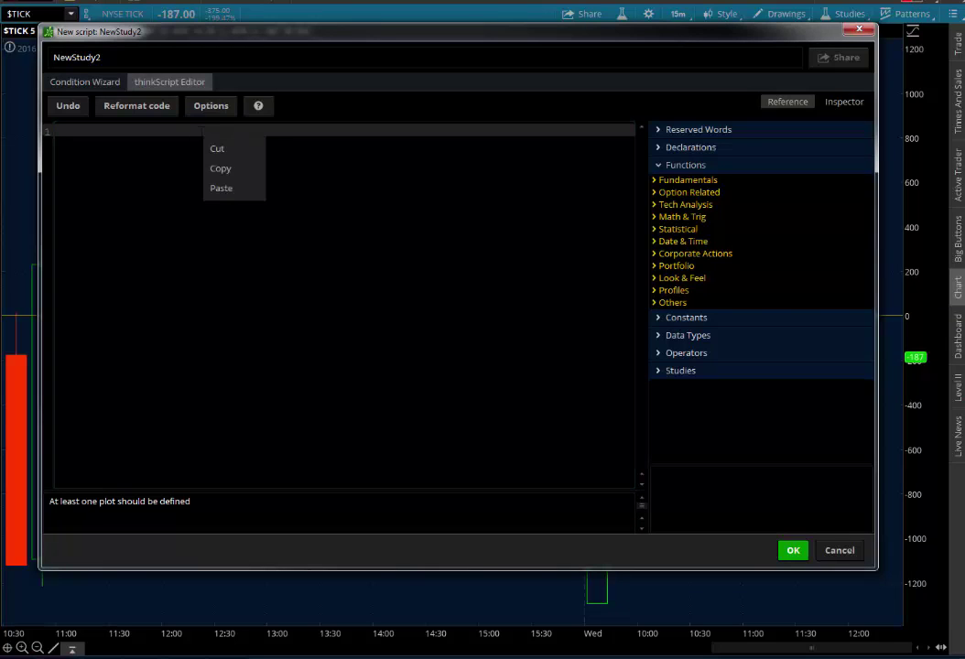
Paste the copied Tick Values and Distribution script into the editor and review it
click(220, 188)
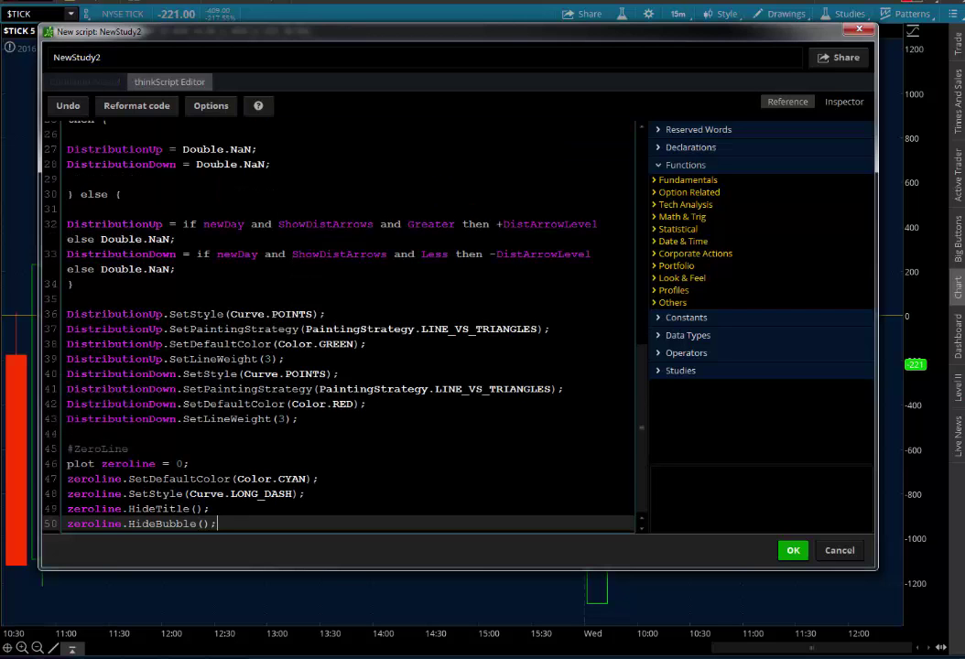
scroll(528, 296, up, 5)
scroll(527, 208, up, 4)
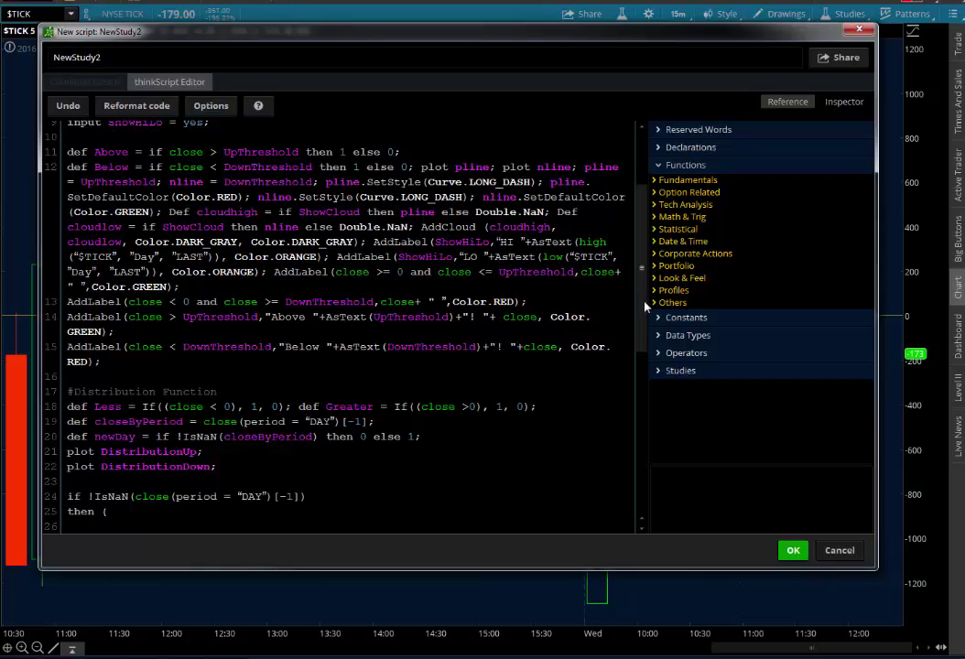
drag(646, 307, 642, 255)
Name the new study TVD and save the script
click(157, 64)
key(BackSpace)
key(BackSpace)
key(BackSpace)
key(BackSpace)
key(BackSpace)
key(BackSpace)
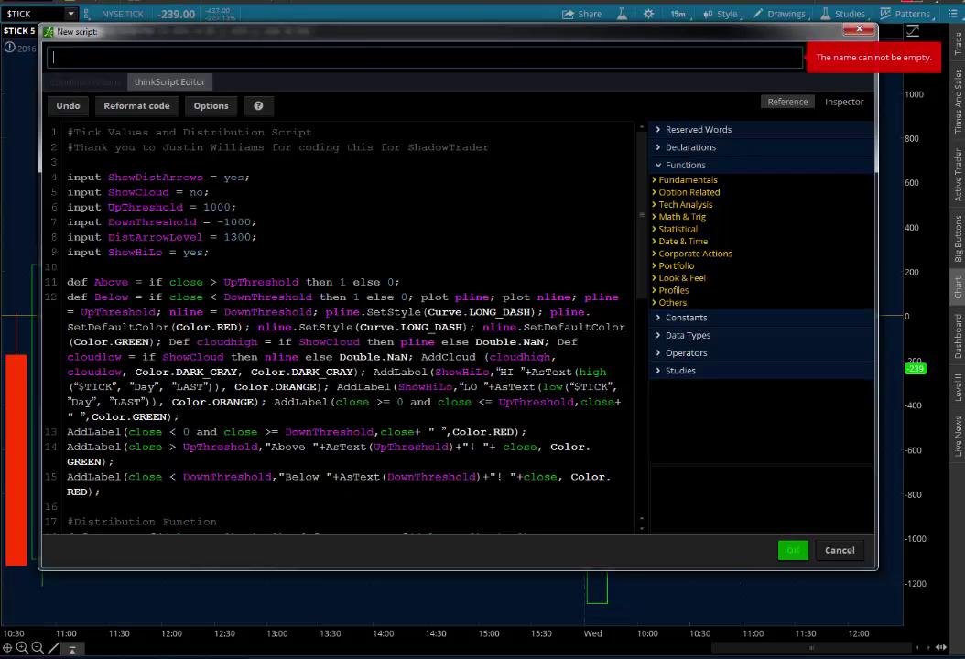
text(TVD)
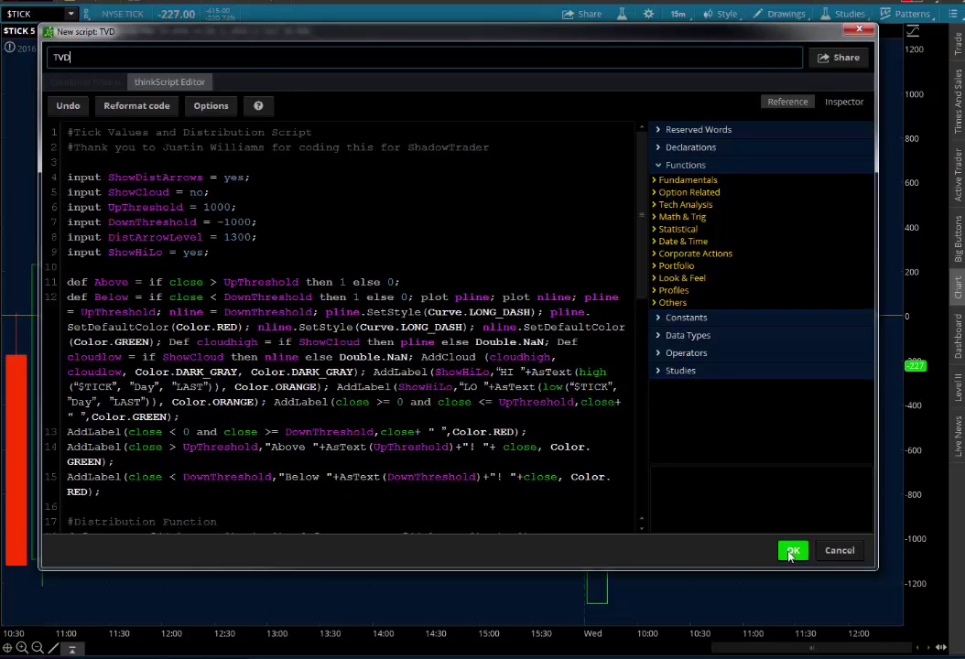
click(791, 552)
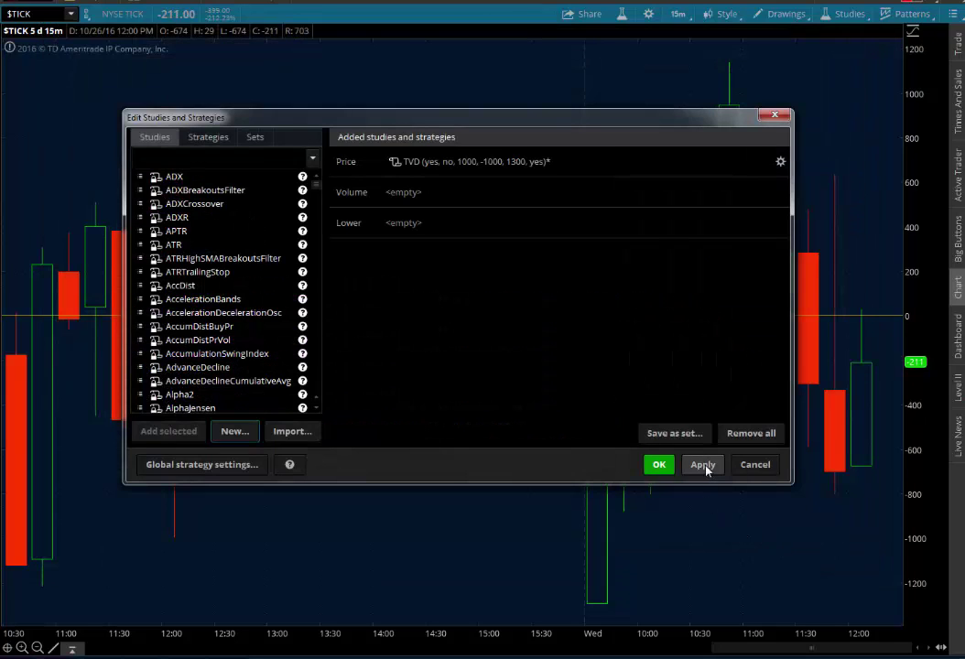
Apply the TVD study to the $TICK chart and close Edit Studies
click(702, 465)
click(409, 162)
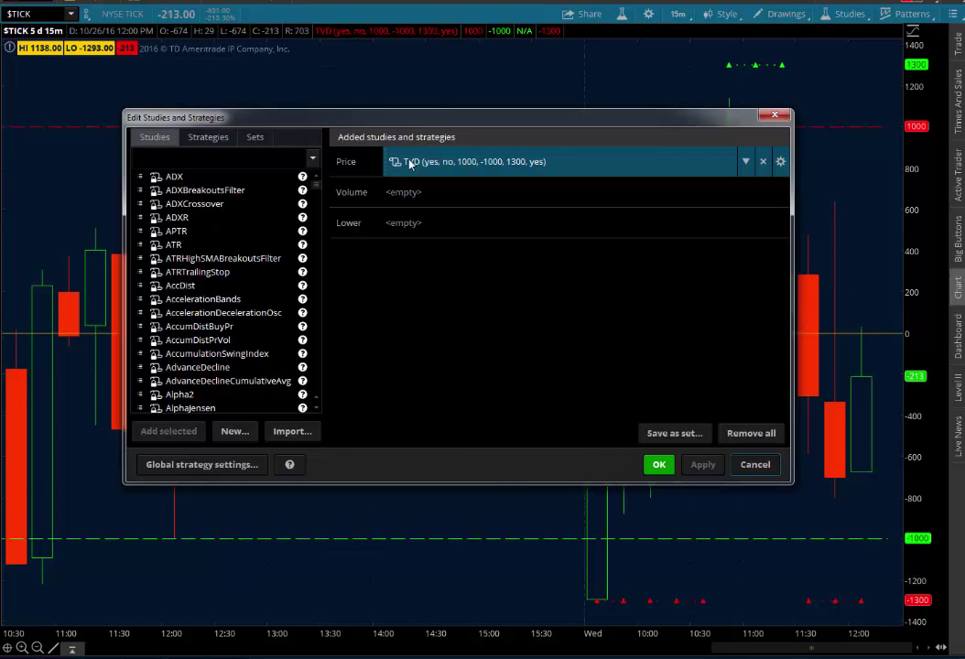
click(658, 464)
Rescale the price axis so the HI/LO labels, ±1000 lines and ±1300 arrows fit
drag(919, 288, 882, 306)
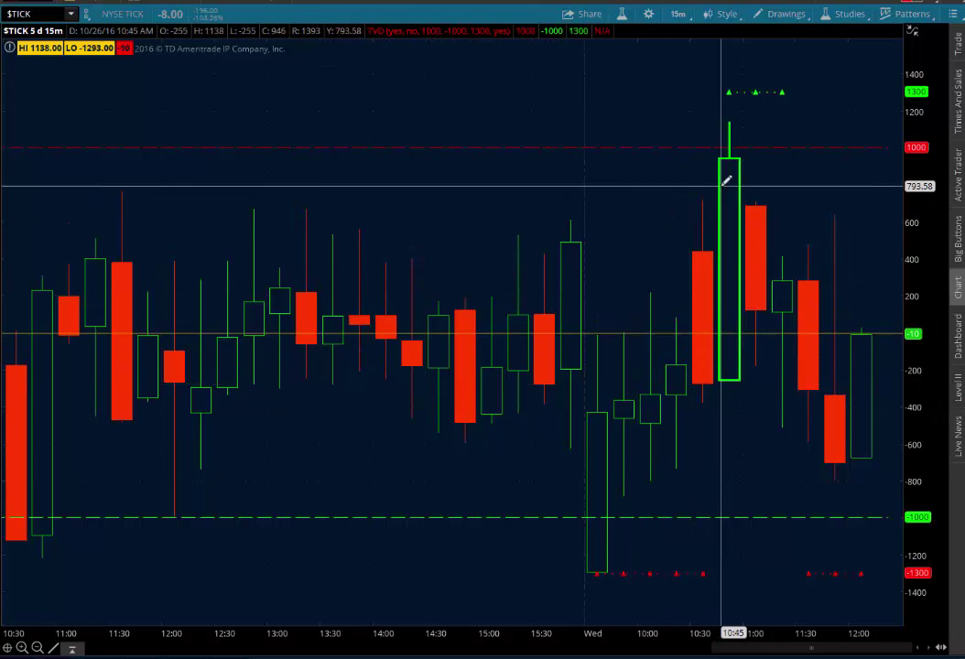
click(849, 14)
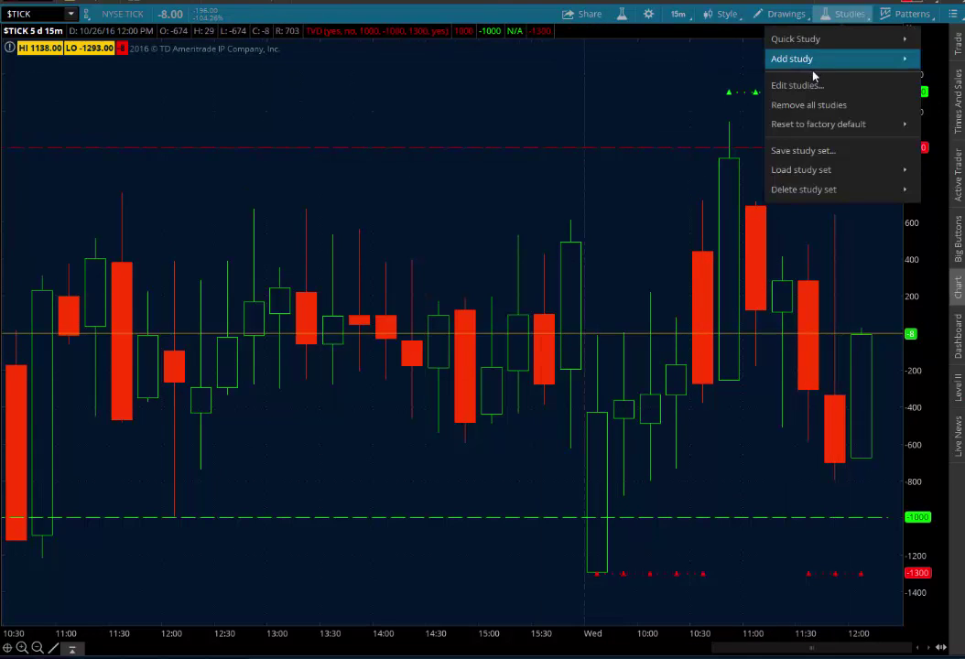
Set TVD's show cloud input to Yes, shading the band between +1000 and -1000
click(798, 85)
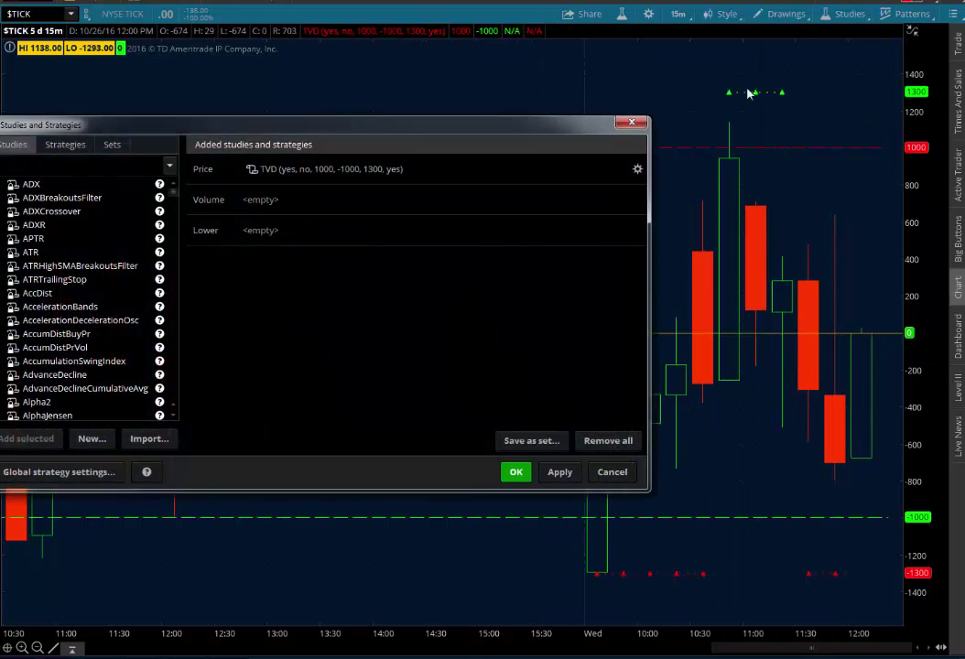
click(637, 171)
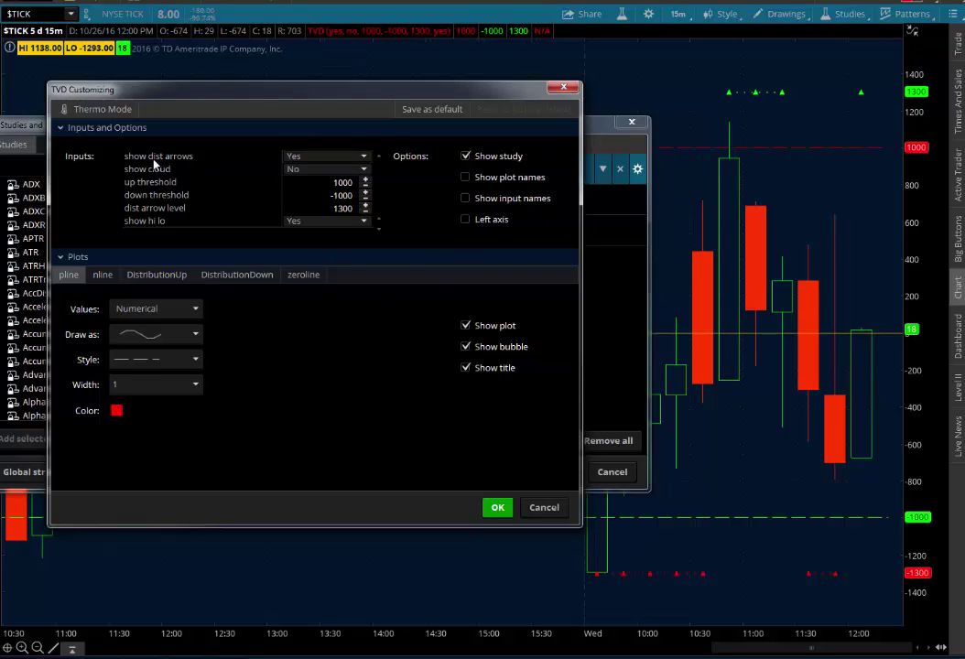
click(345, 174)
click(322, 192)
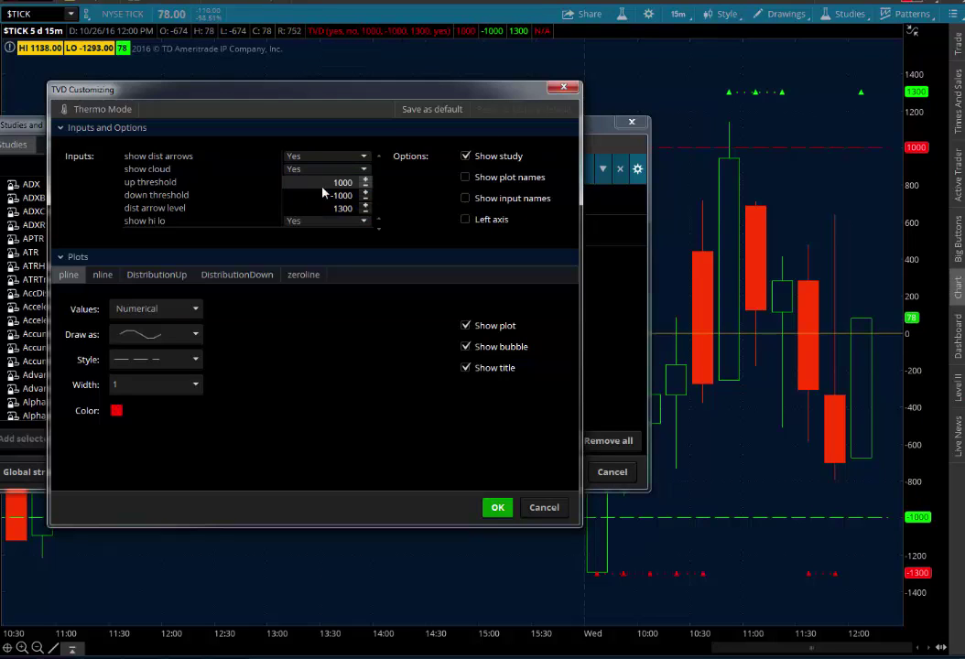
click(509, 511)
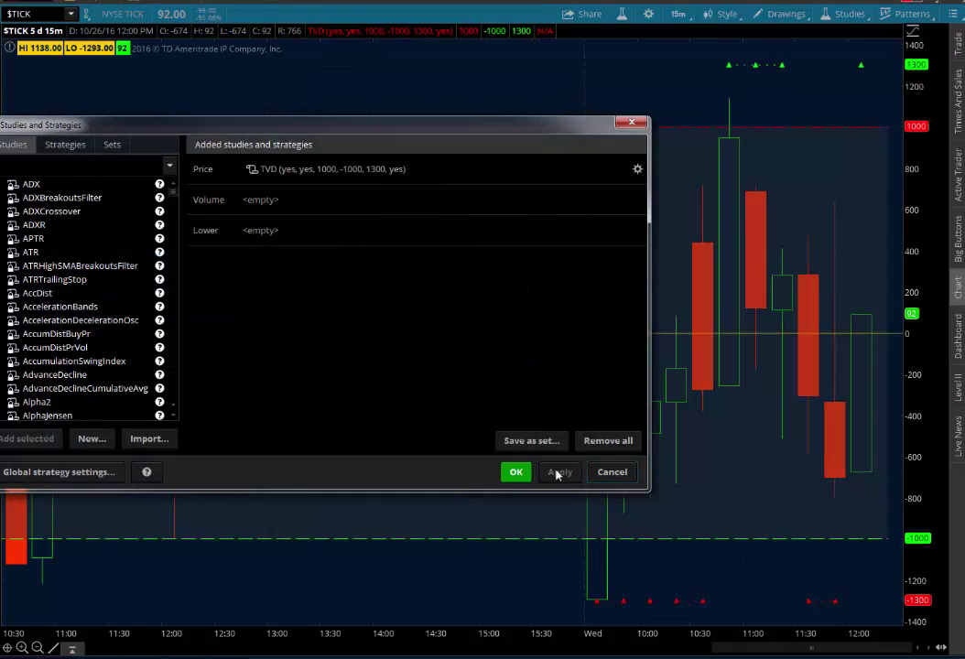
click(512, 531)
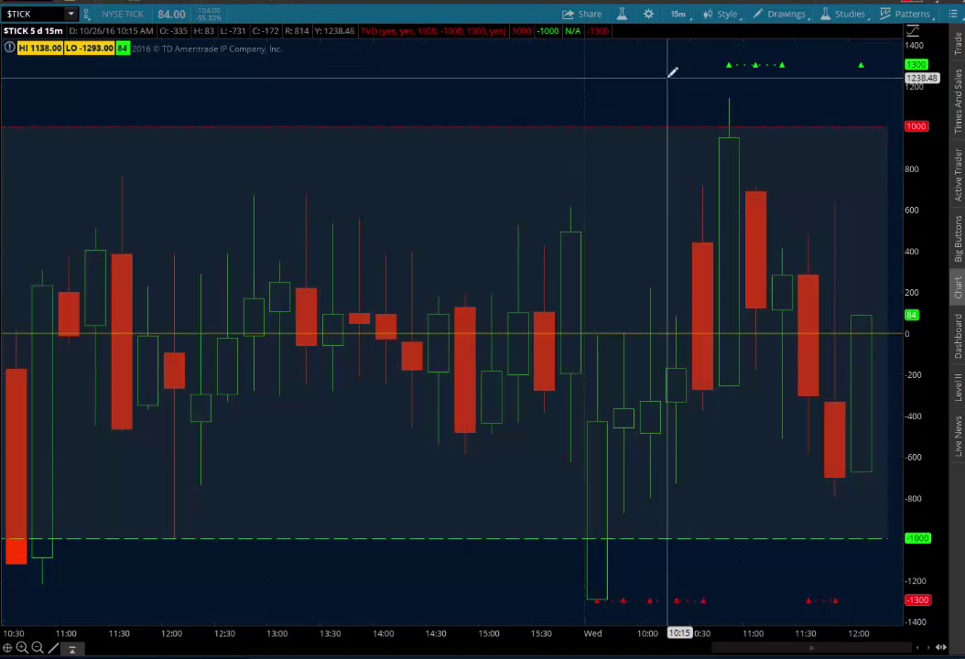
Set TVD's show cloud input back to No
click(838, 14)
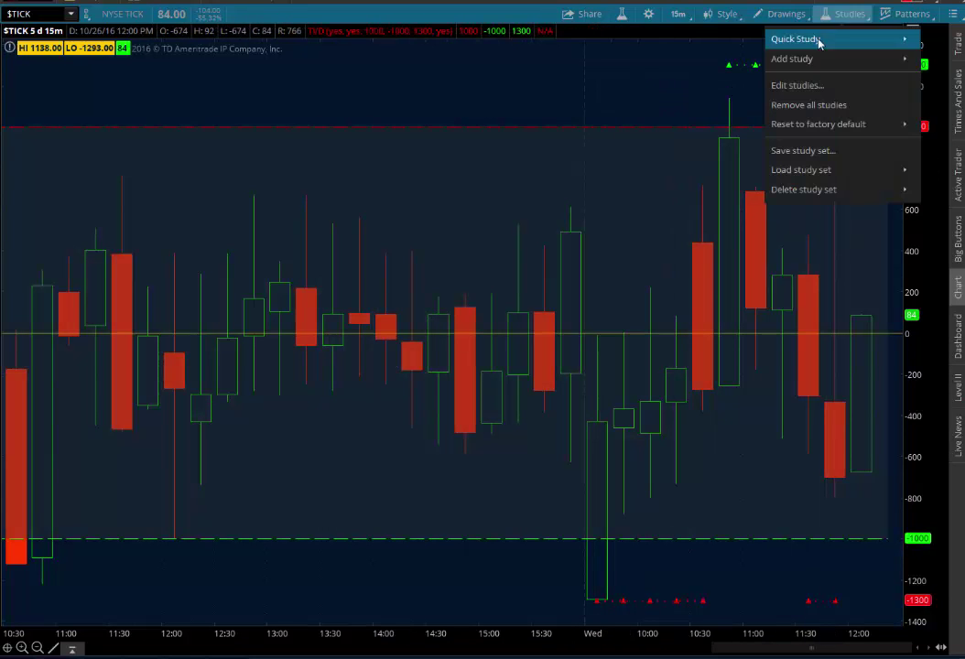
click(804, 86)
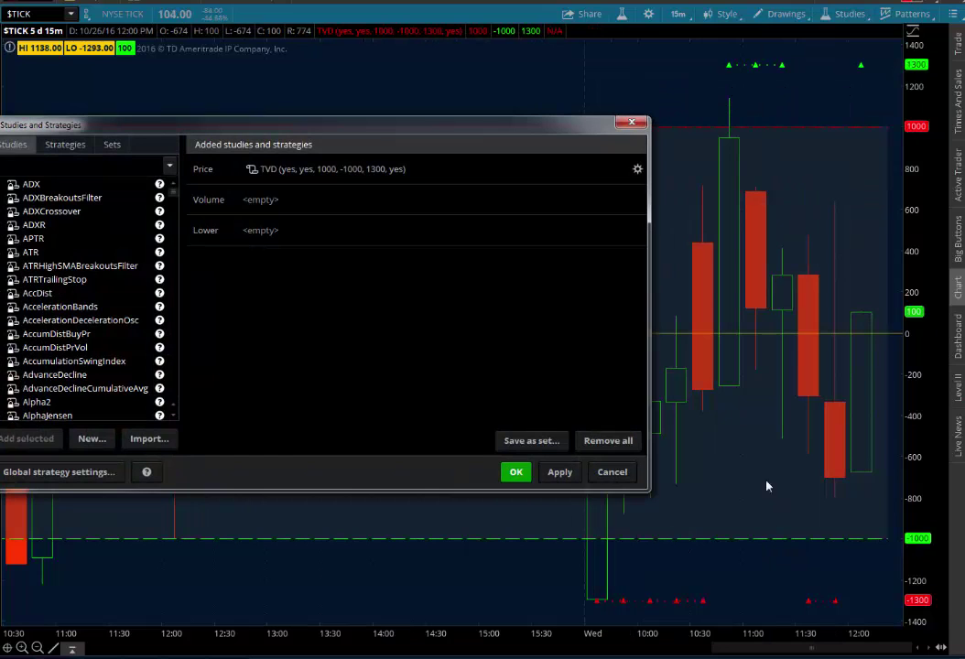
click(637, 168)
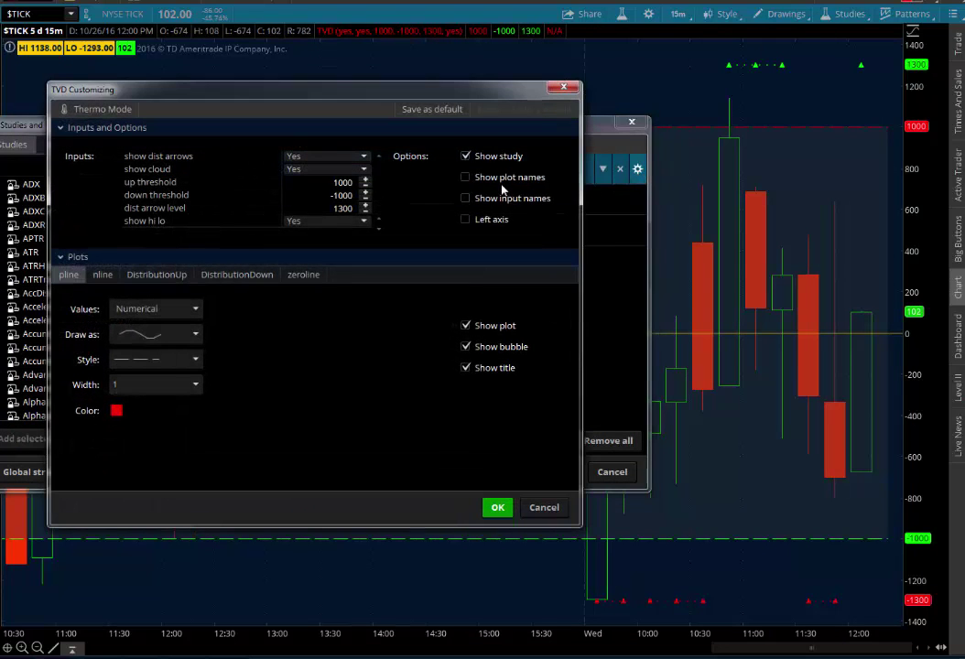
click(316, 169)
click(301, 209)
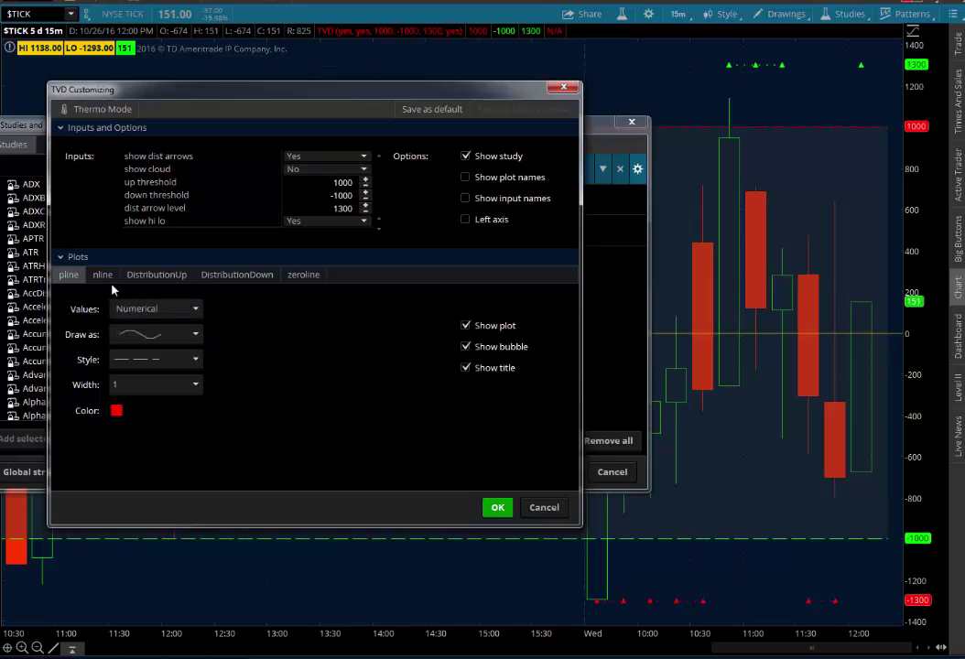
Make the DistributionUp plot draw as triangle arrows and confirm the settings
click(153, 277)
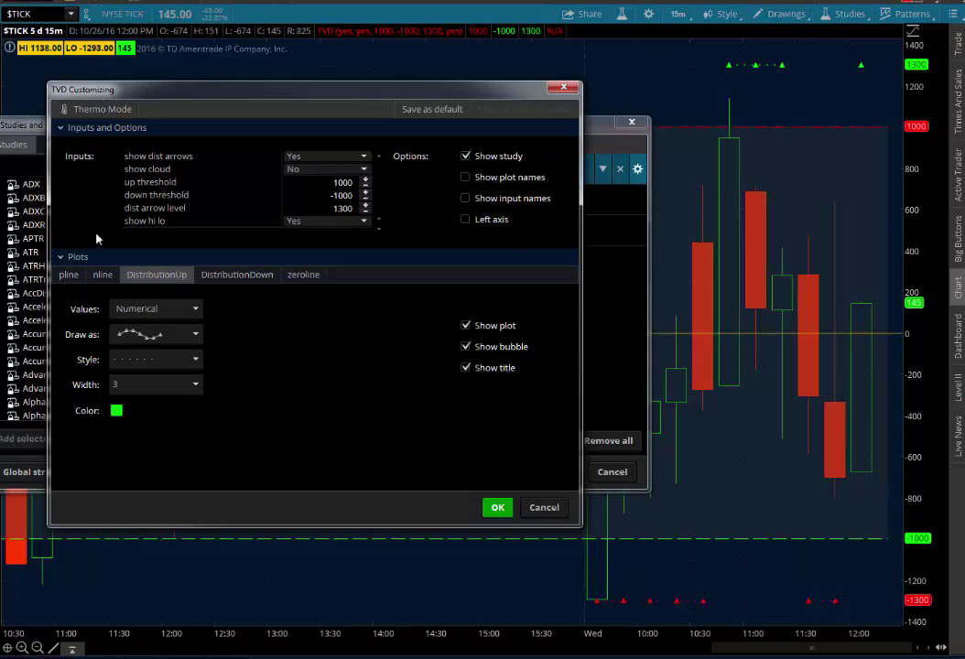
click(193, 335)
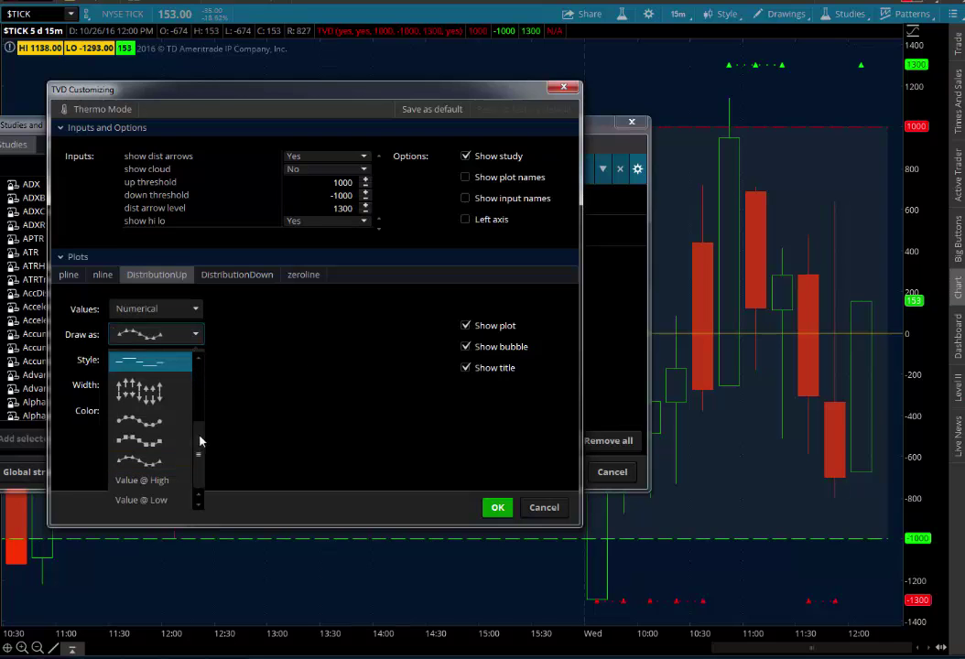
scroll(199, 431, up, 2)
click(151, 409)
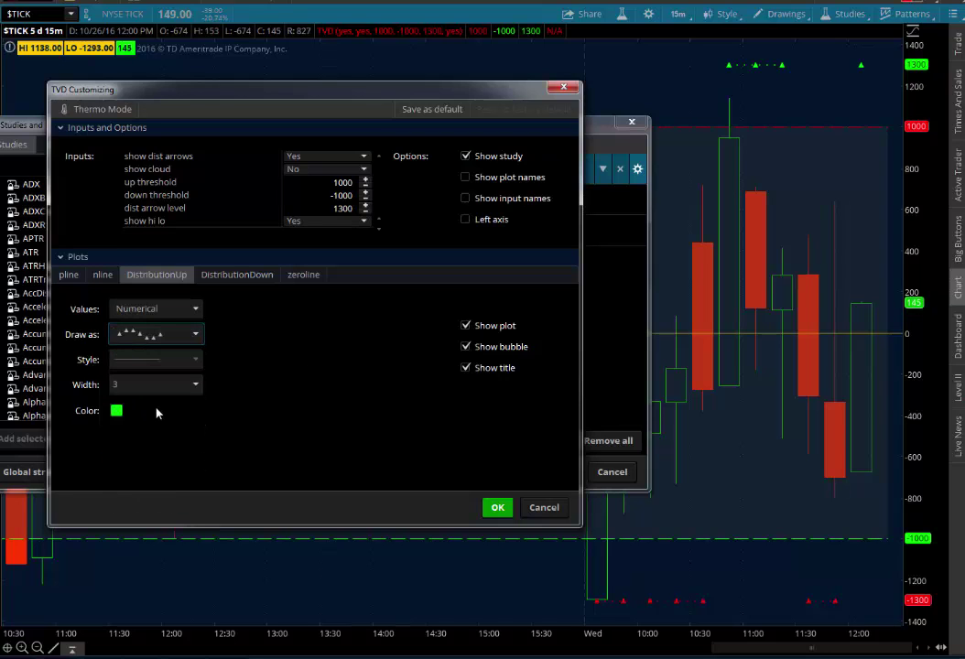
click(496, 507)
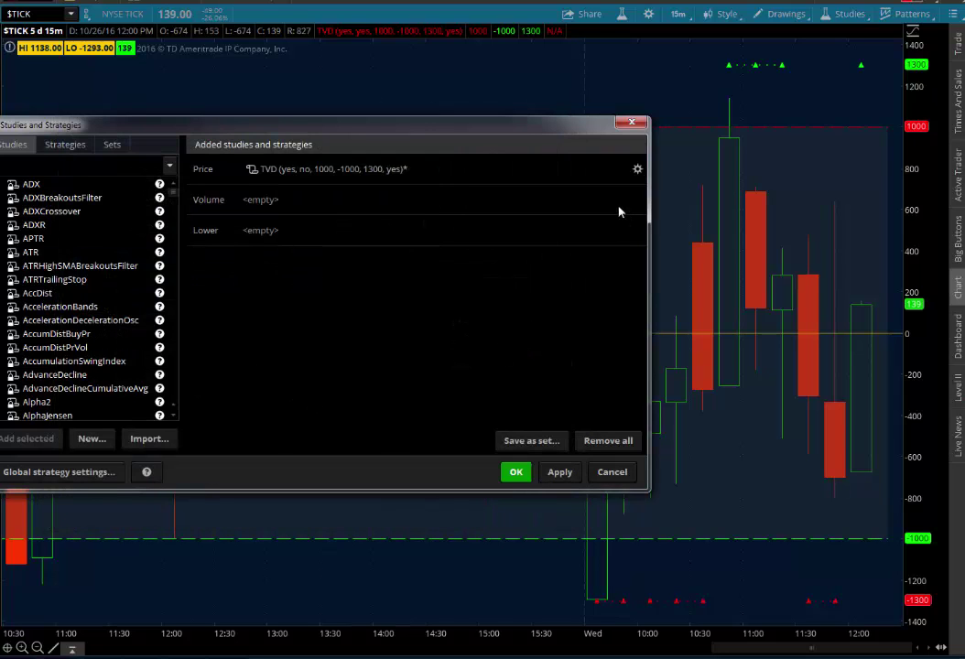
Make the DistributionDown plot draw as triangle arrows and apply the TVD changes
click(637, 168)
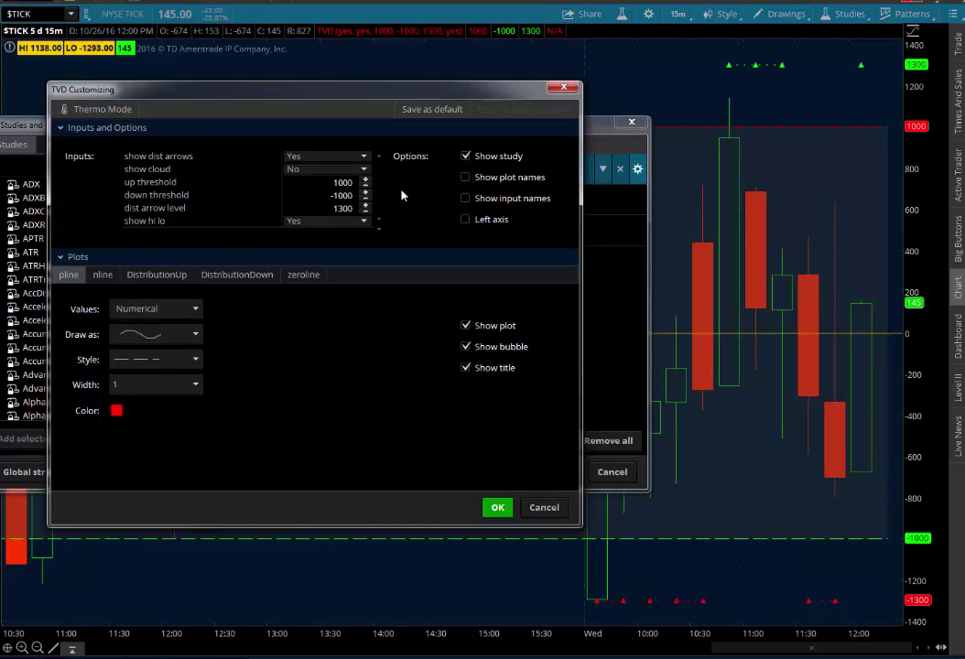
click(176, 275)
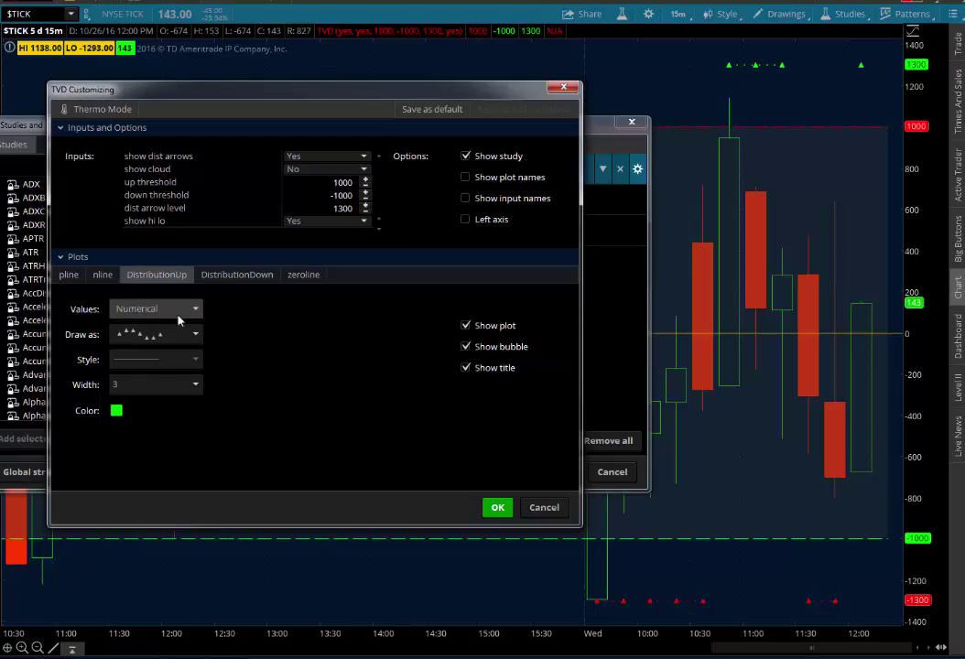
click(236, 275)
click(196, 335)
key(Up)
key(Up)
key(Up)
key(Up)
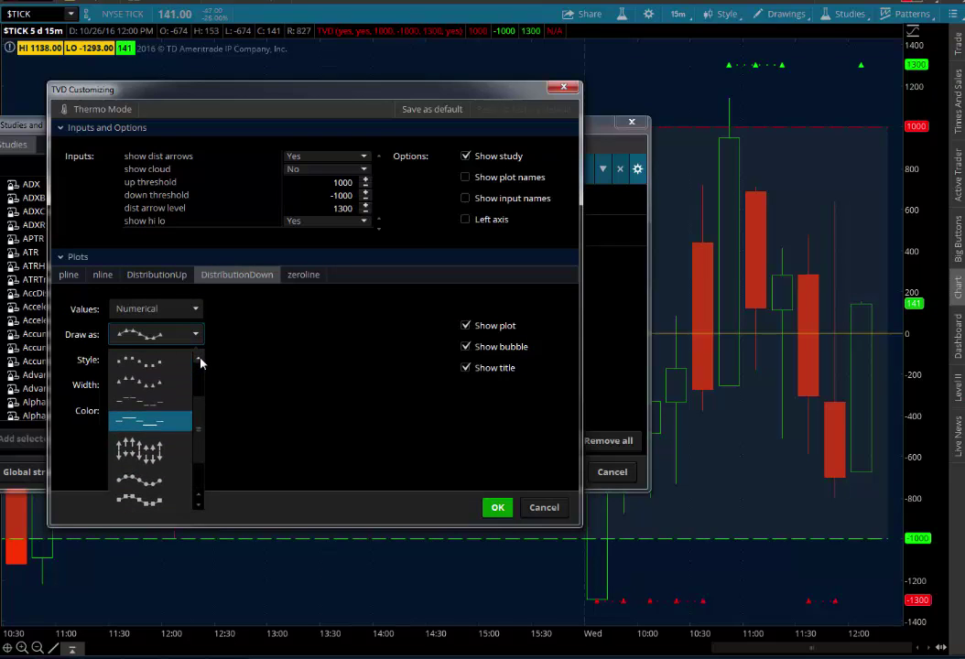
click(146, 380)
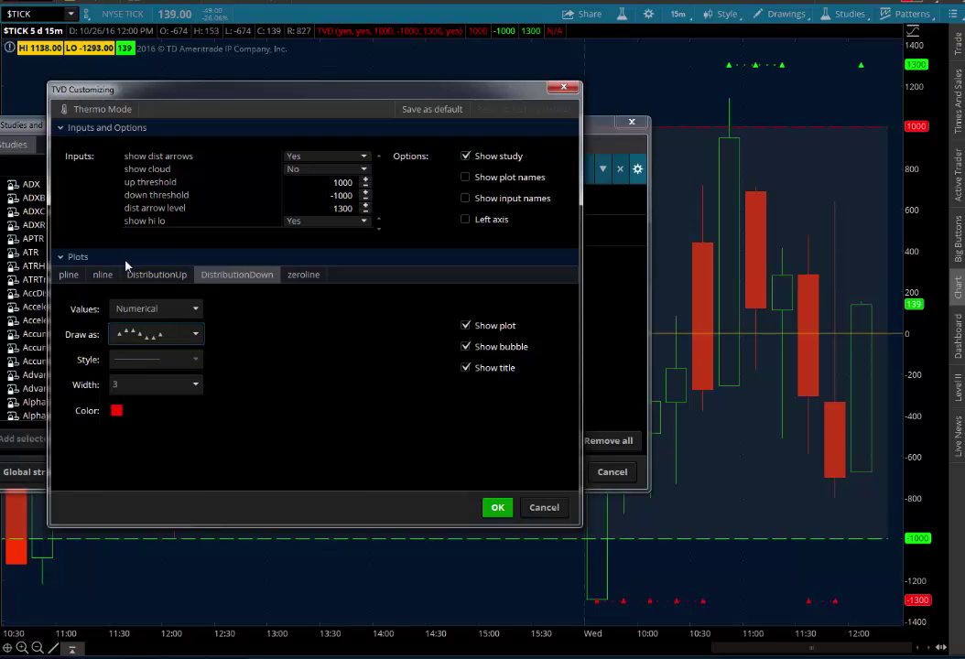
click(497, 508)
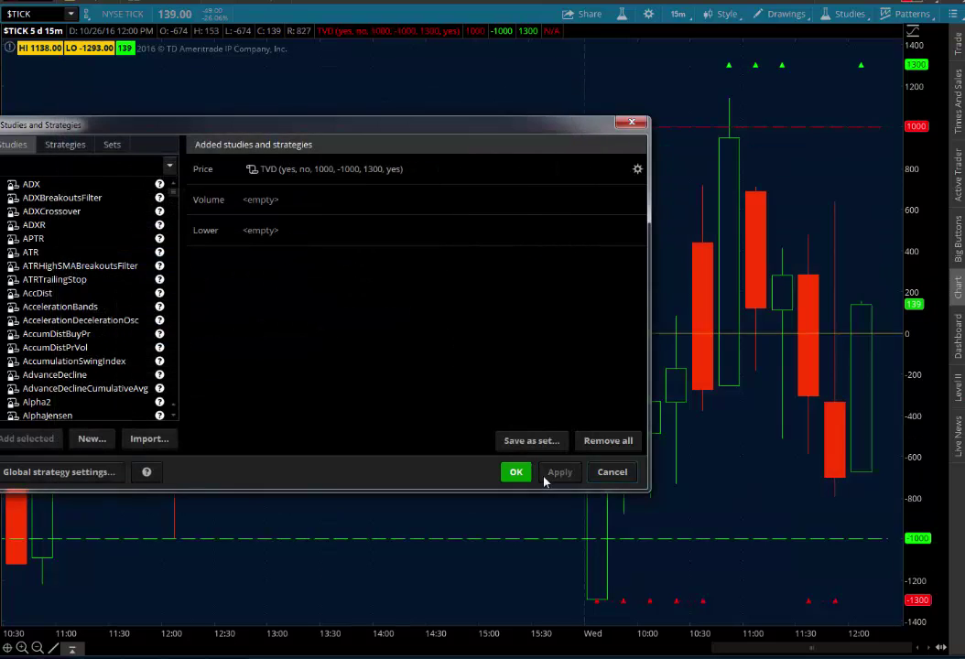
click(518, 471)
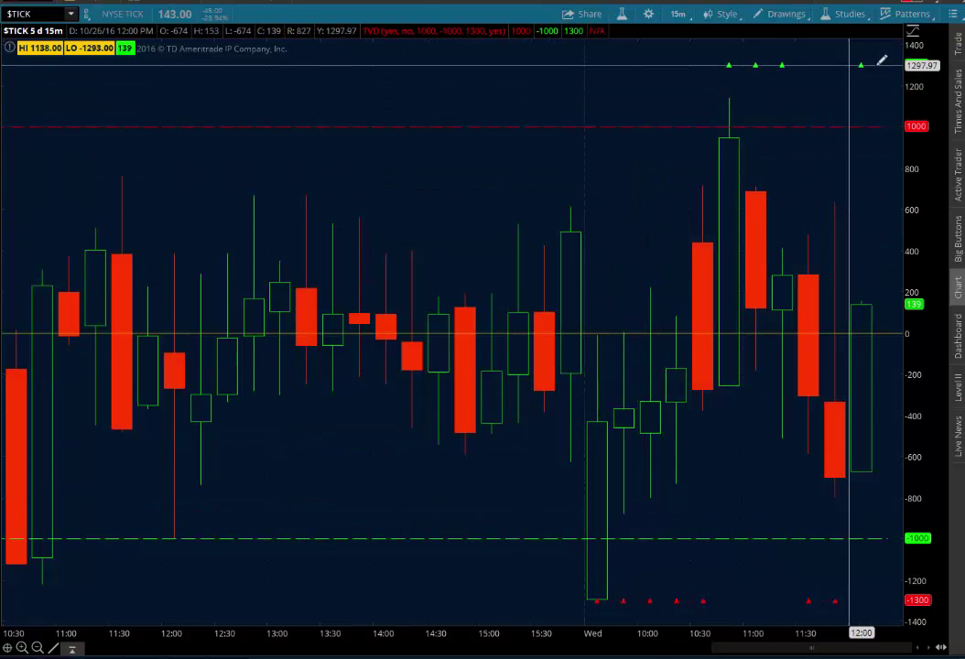